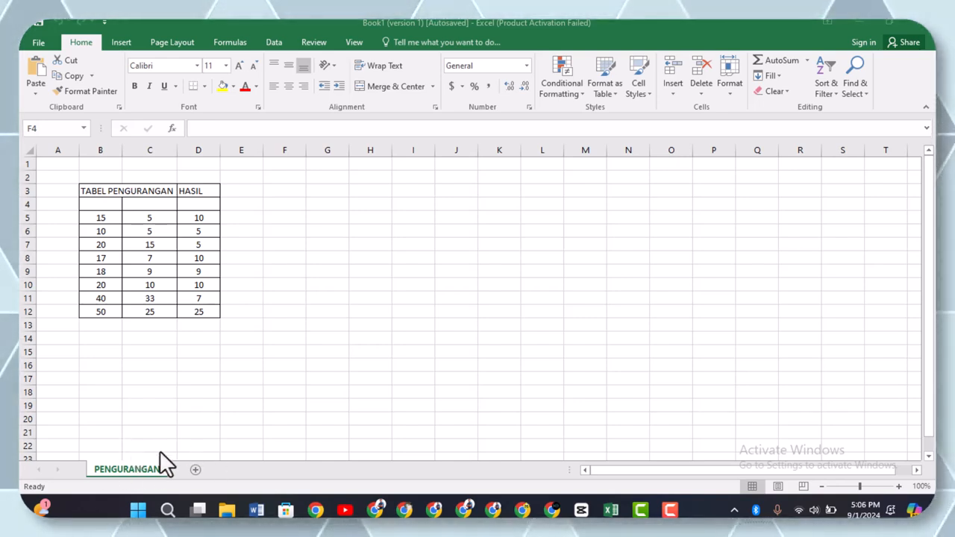
Add a new worksheet after PENGURANGAN and rename it PEMBAGIAN.
left_click(195, 474)
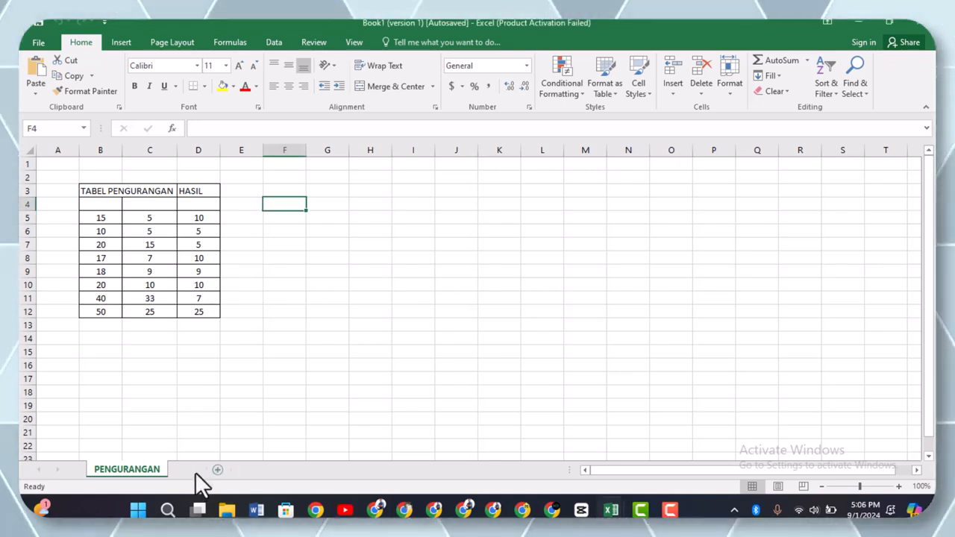
left_click(195, 470)
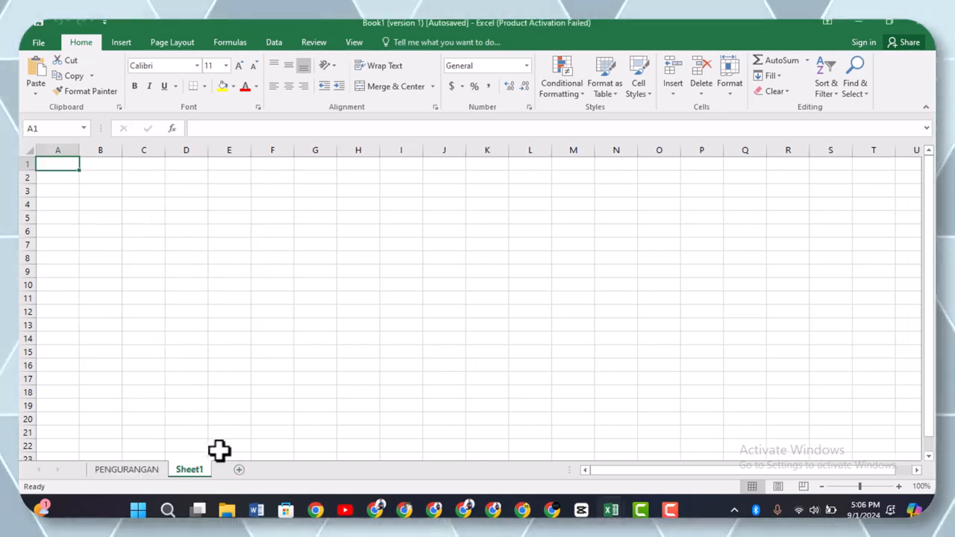
right_click(187, 472)
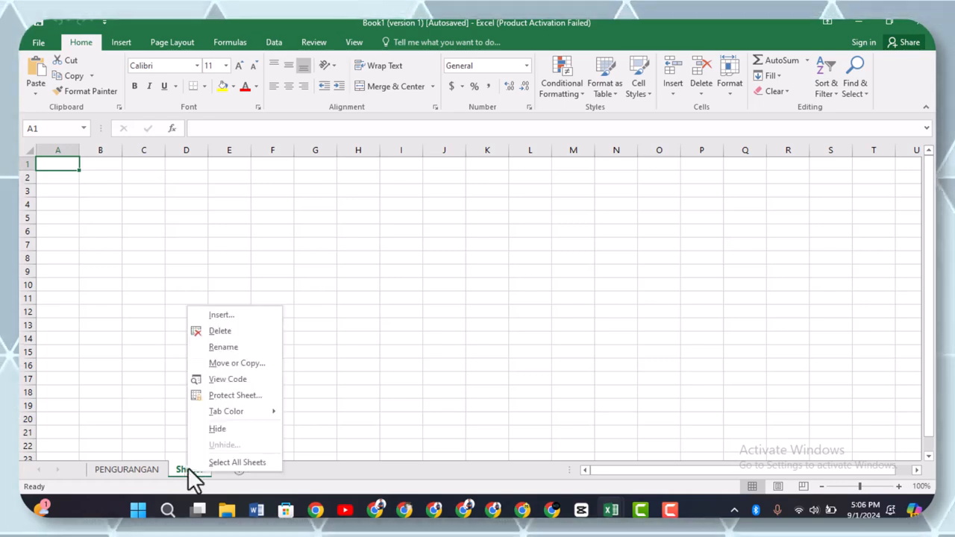
left_click(233, 349)
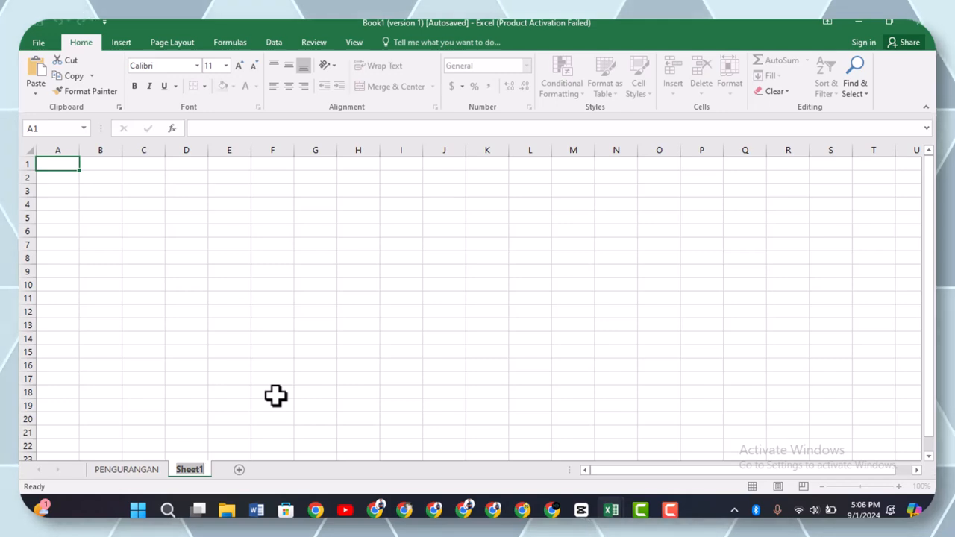
type("PEMBAGIAN")
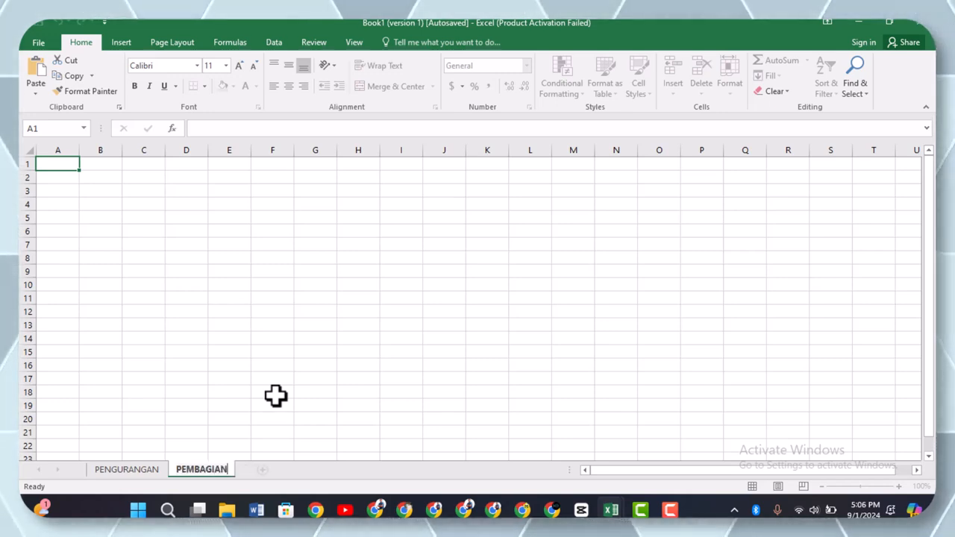
key("Return")
Enter the headings "TABEL PEMBAGIAN" in cell B3 and "HASIL" in cell D3.
left_click(131, 227)
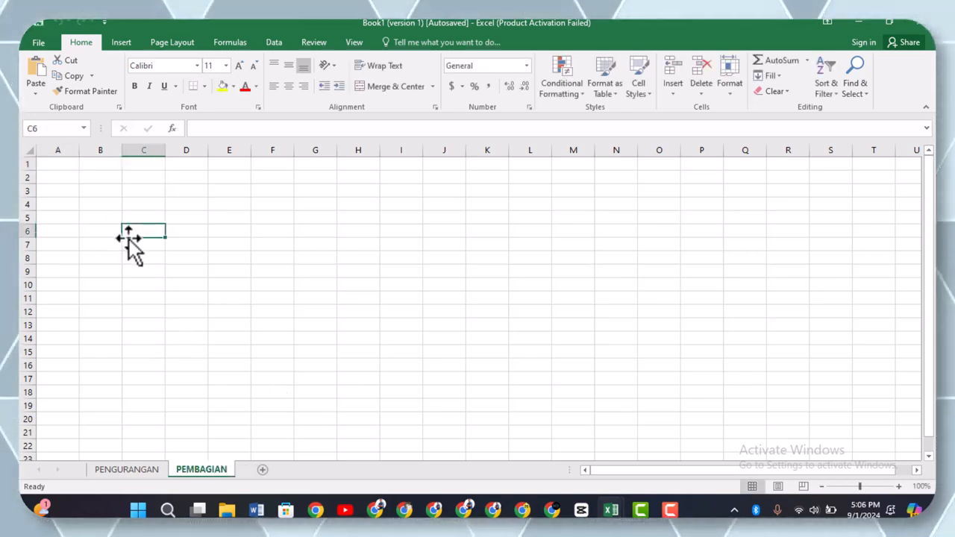
left_click(114, 192)
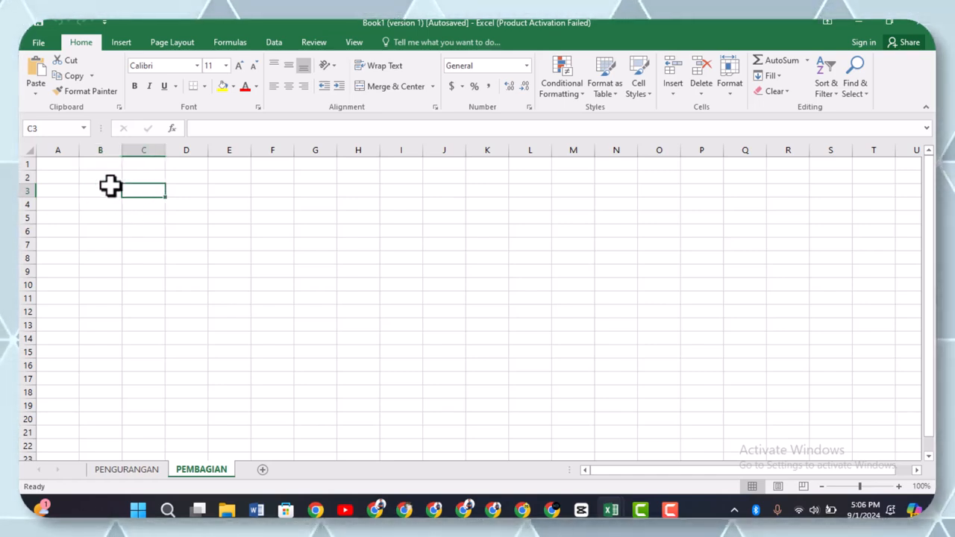
type("TABEL")
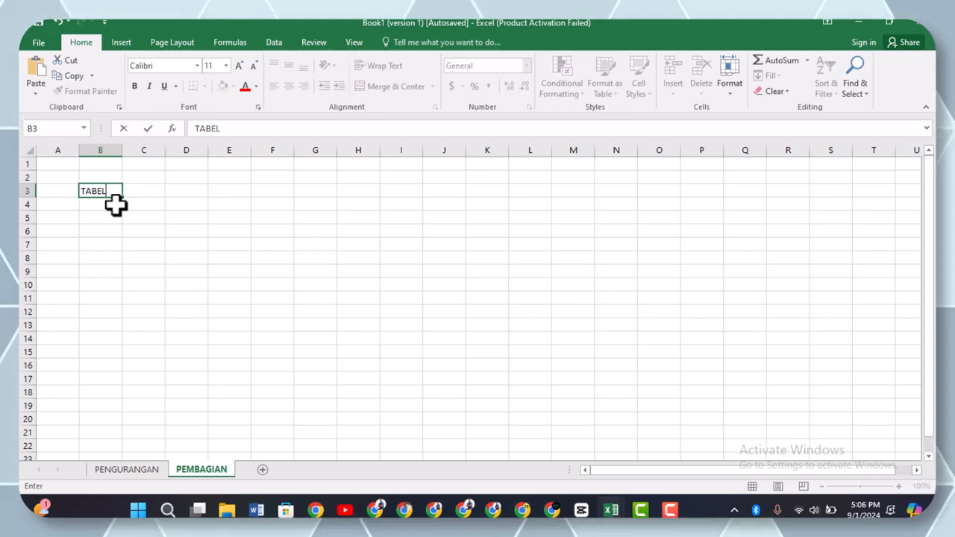
type(" PEMBAGIAN")
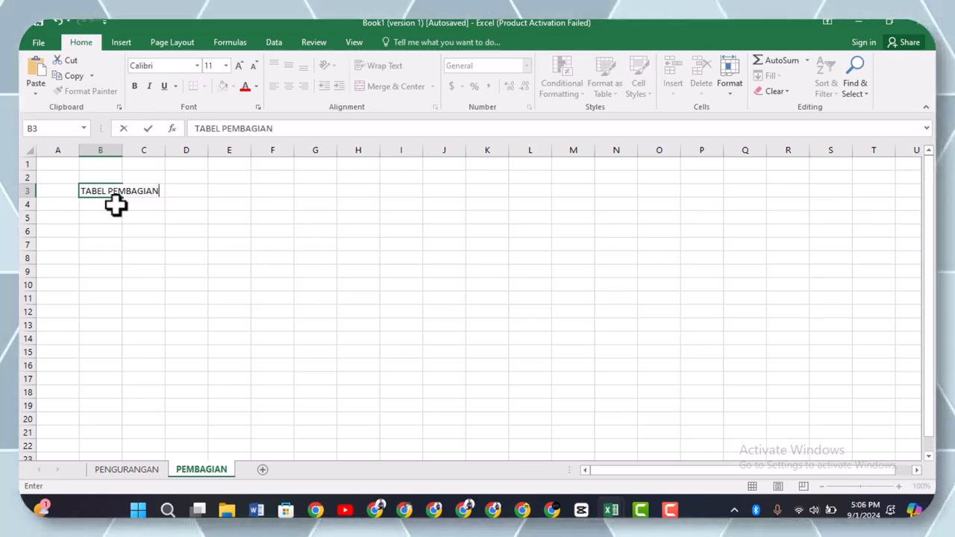
left_click(221, 232)
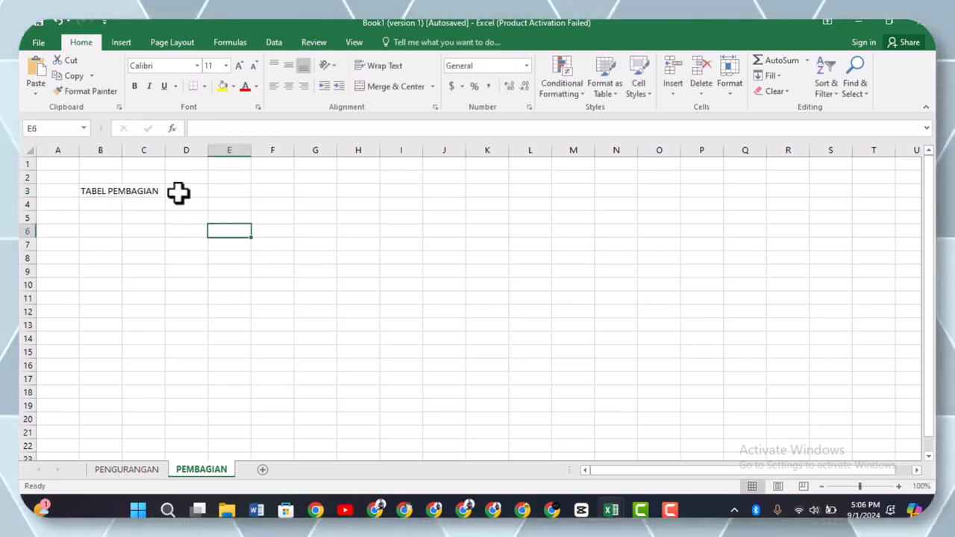
left_click(179, 195)
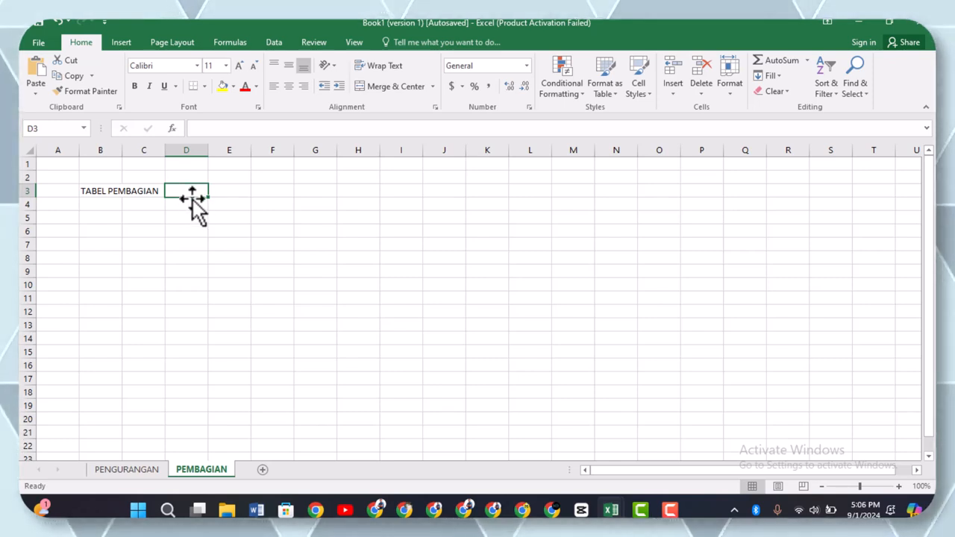
type("HASIL")
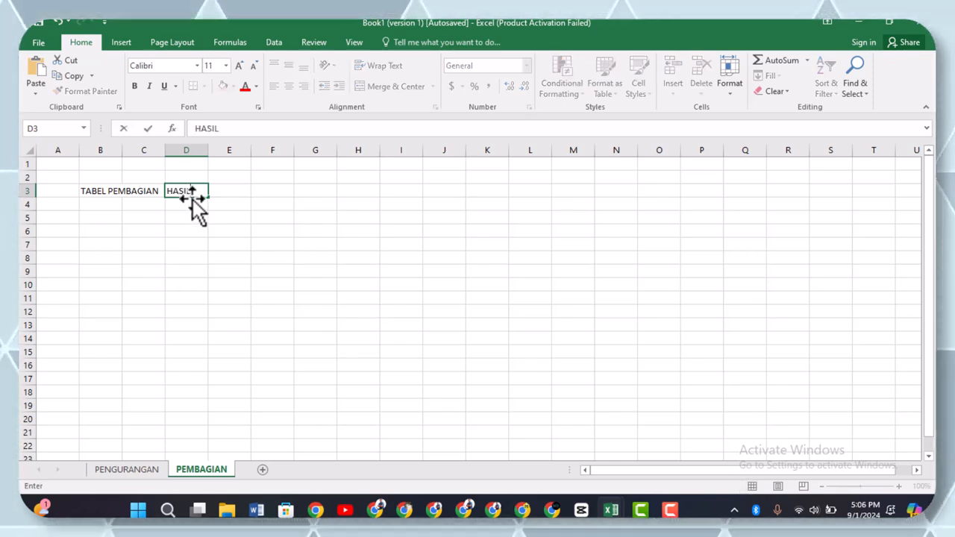
left_click(188, 218)
Enter 20 in cell B4 and 5 in cell C4 as the first pair of numbers to divide.
left_click(95, 218)
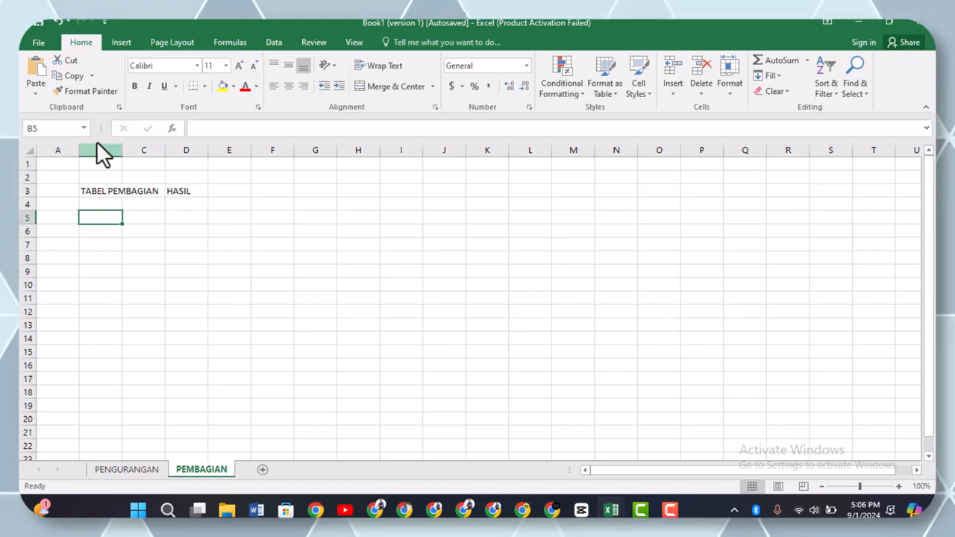
left_click(101, 206)
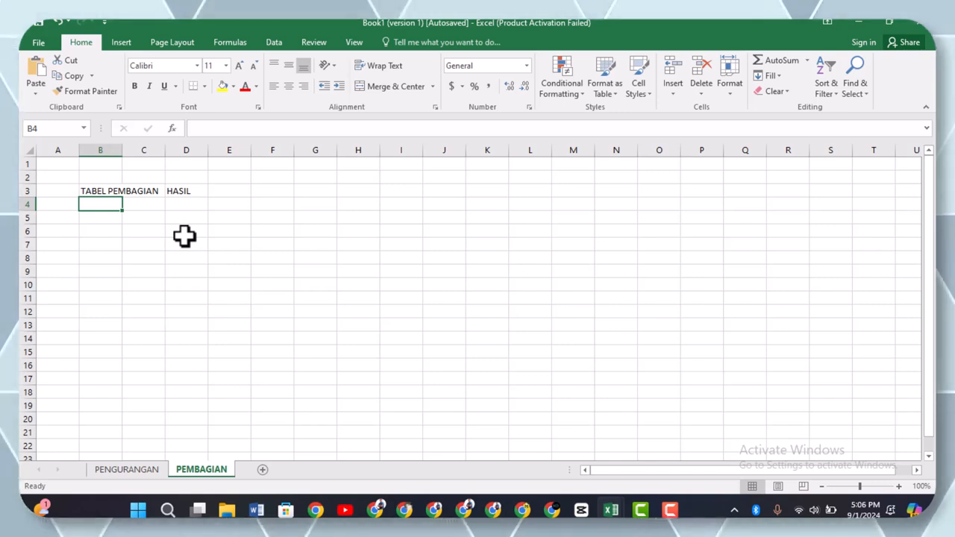
type("20")
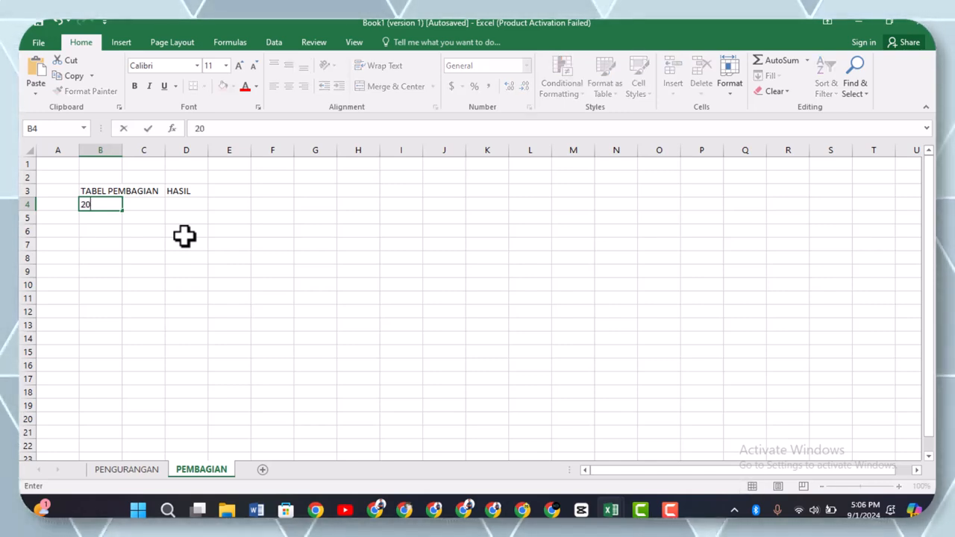
left_click(145, 208)
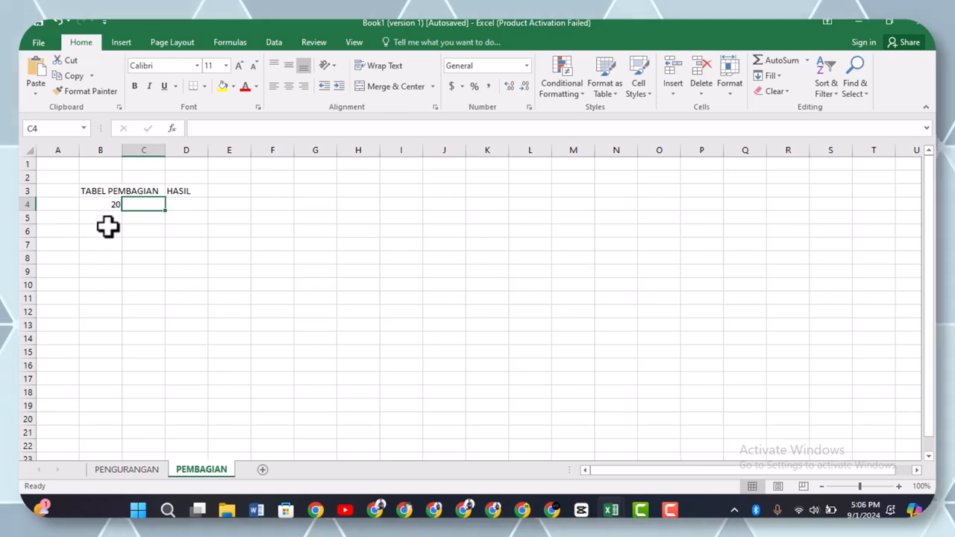
type("5")
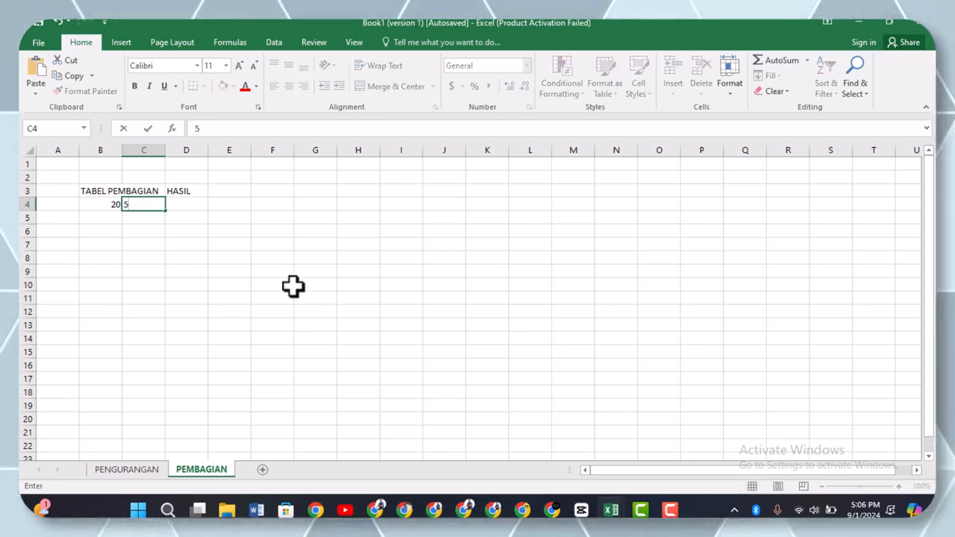
Enter the division formula =B4/C4 in cell D4 under HASIL.
left_click(195, 208)
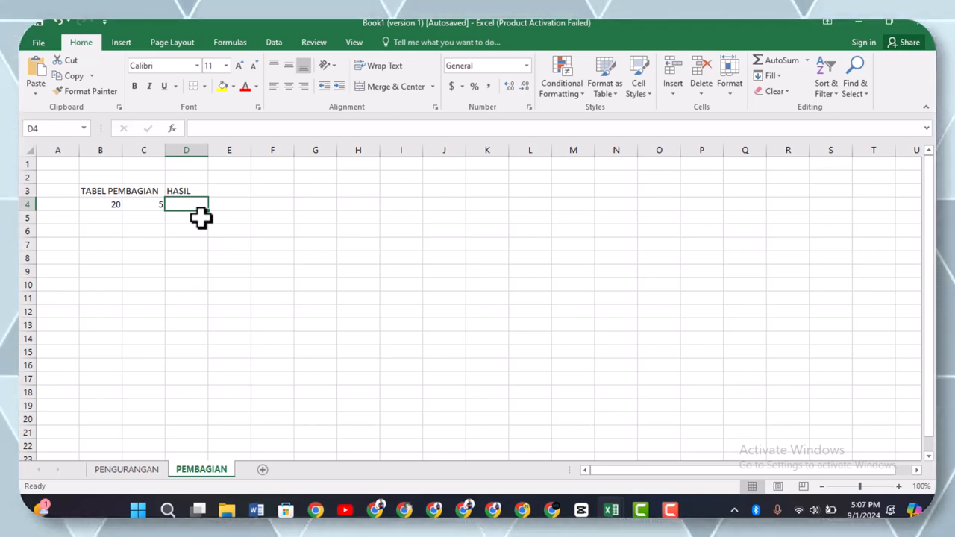
type("=")
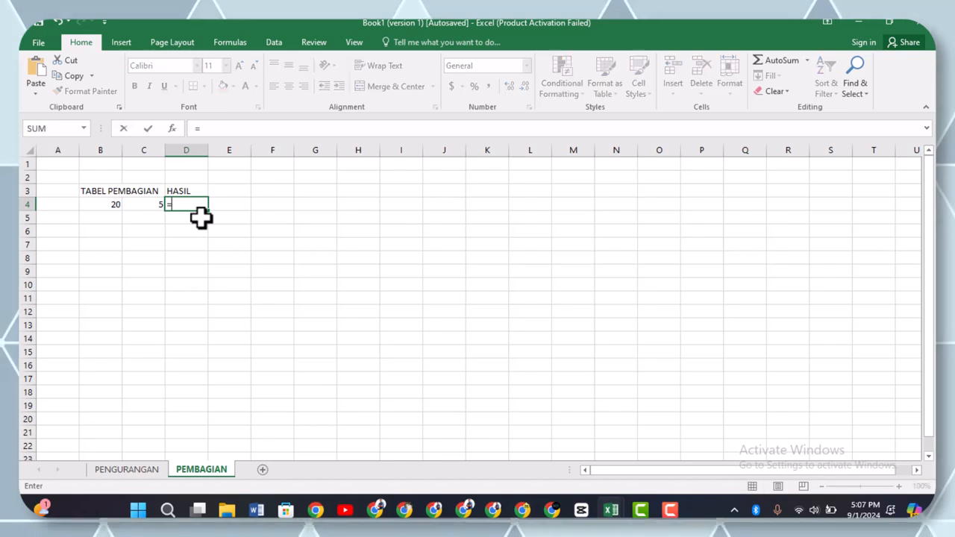
left_click(106, 206)
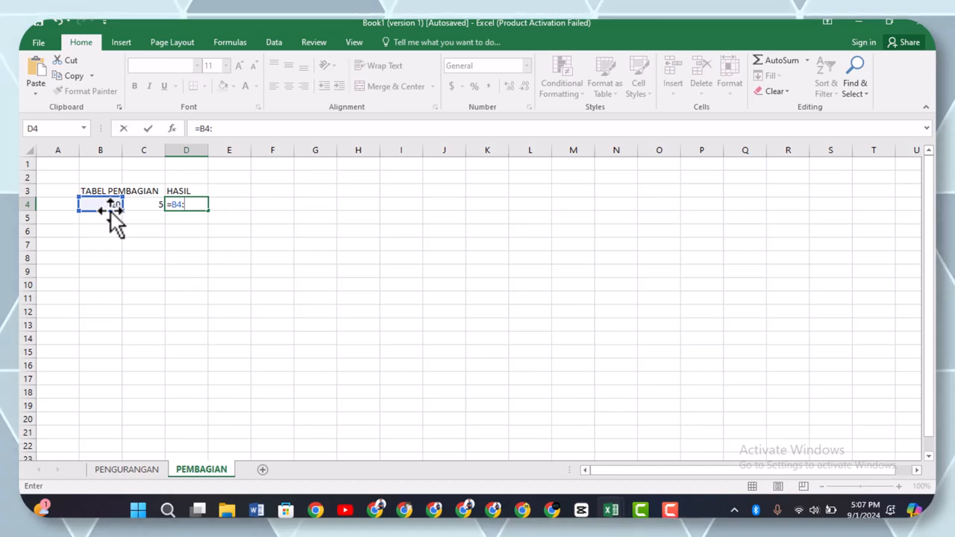
key("BackSpace")
type("/")
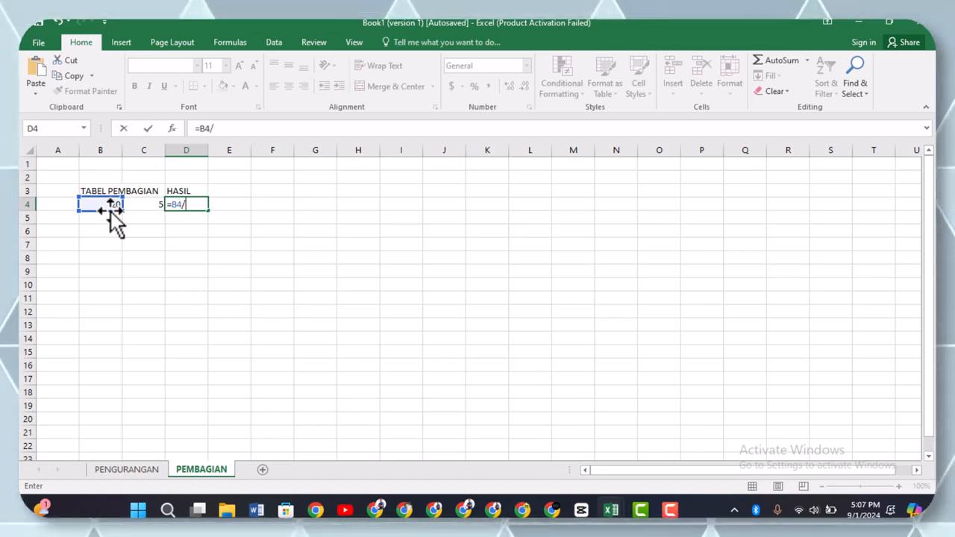
left_click(149, 206)
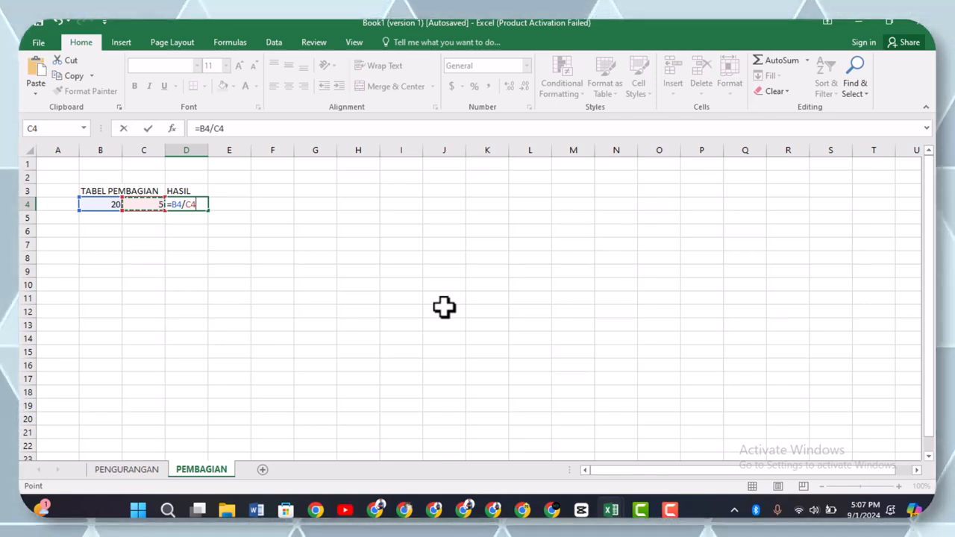
key("Return")
left_click(133, 256)
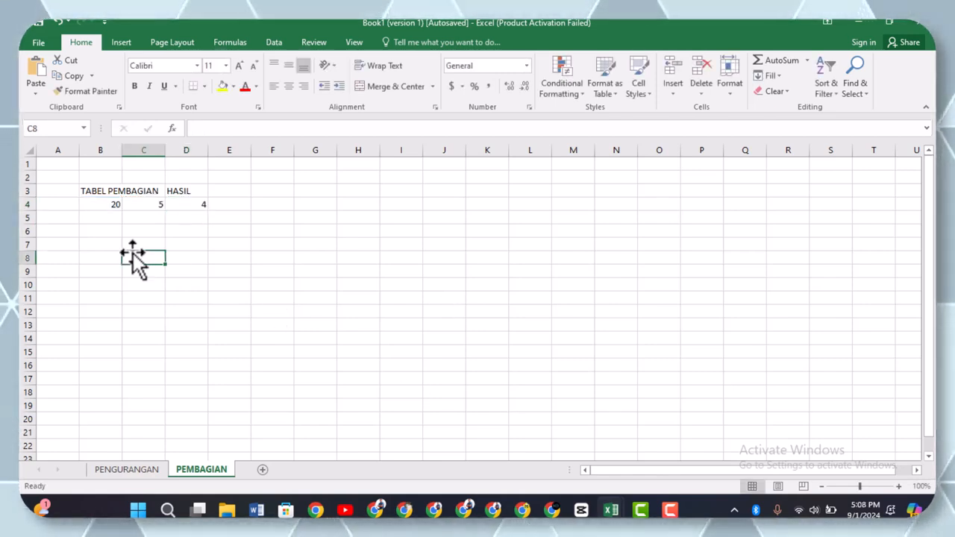
Change the number in cell B4 to 10 to test the division formula.
left_click(107, 206)
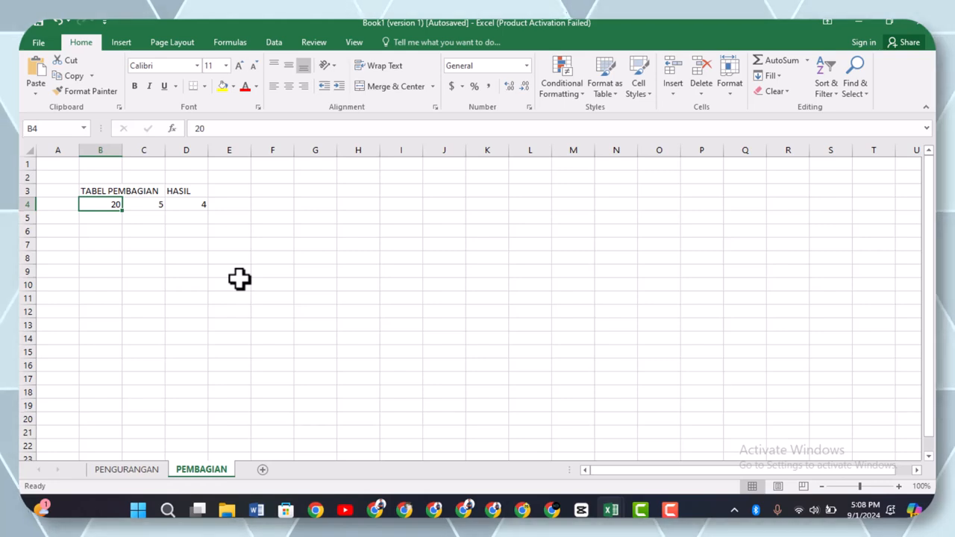
type("10")
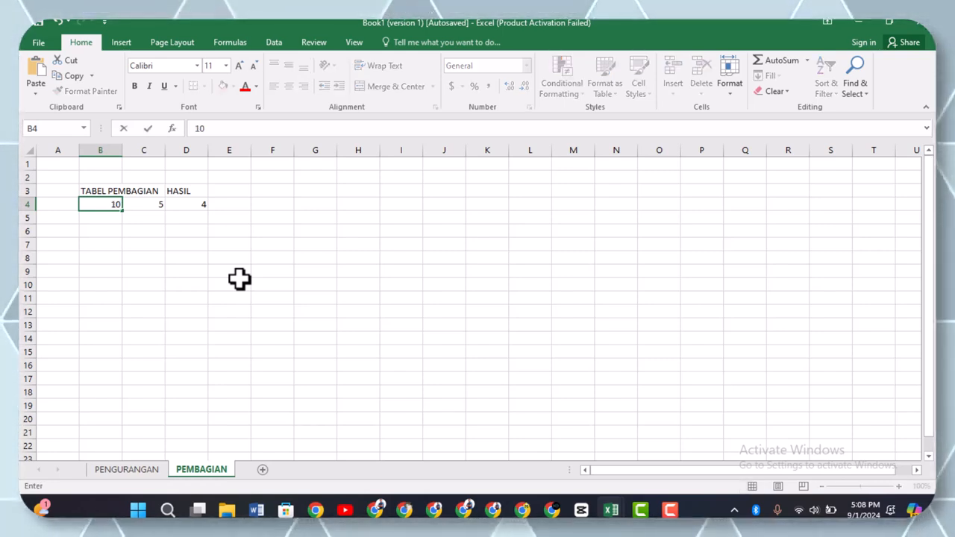
key("Return")
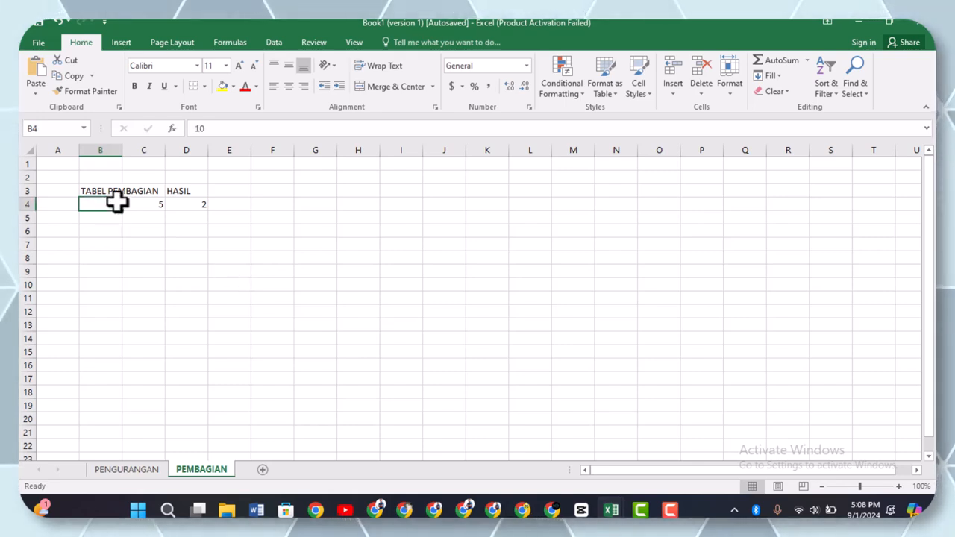
Set cell B4 to 100 and cell C4 to 50.
type("100")
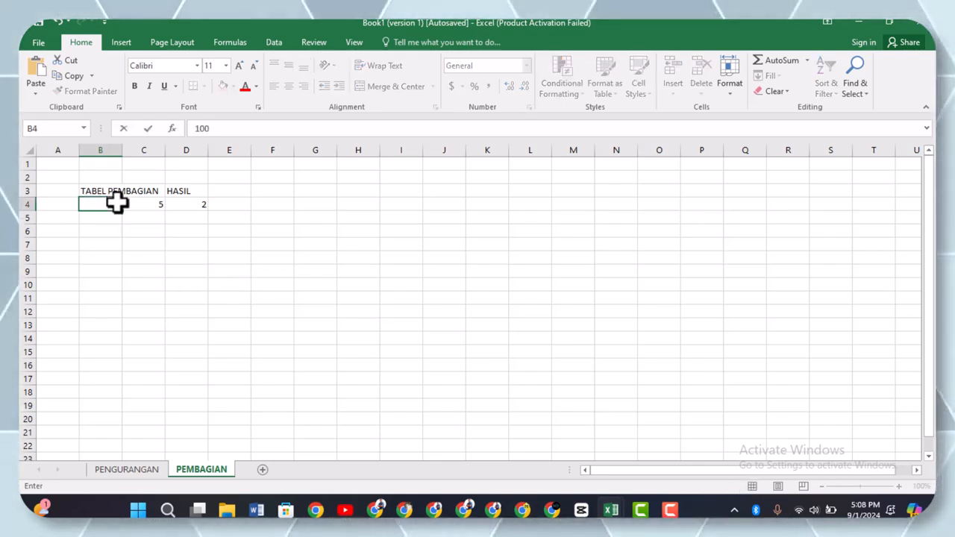
key("Tab")
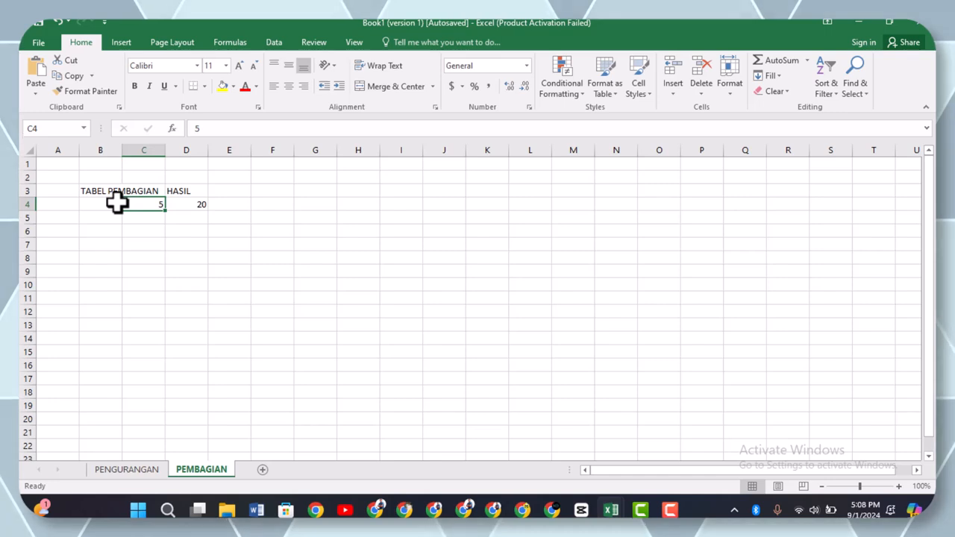
type("50")
key("Return")
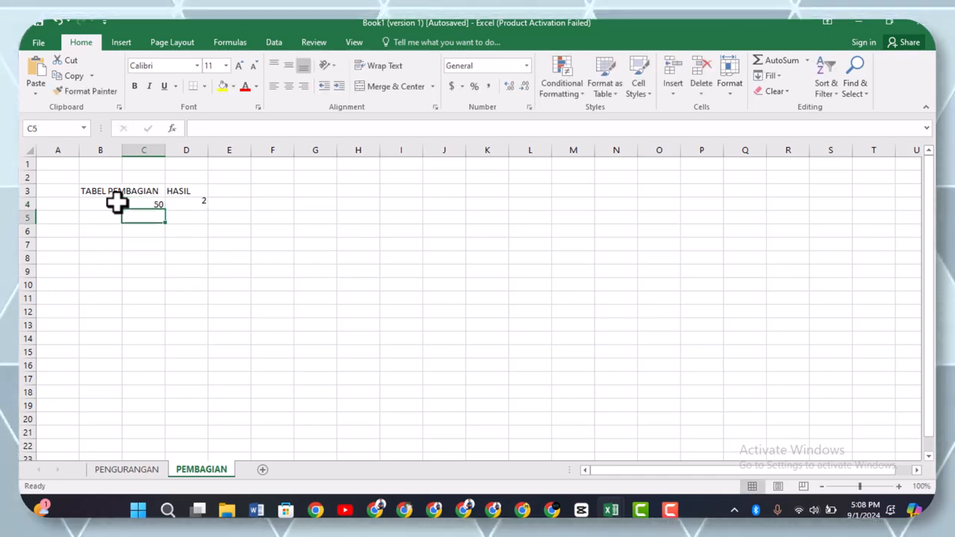
left_click(186, 270)
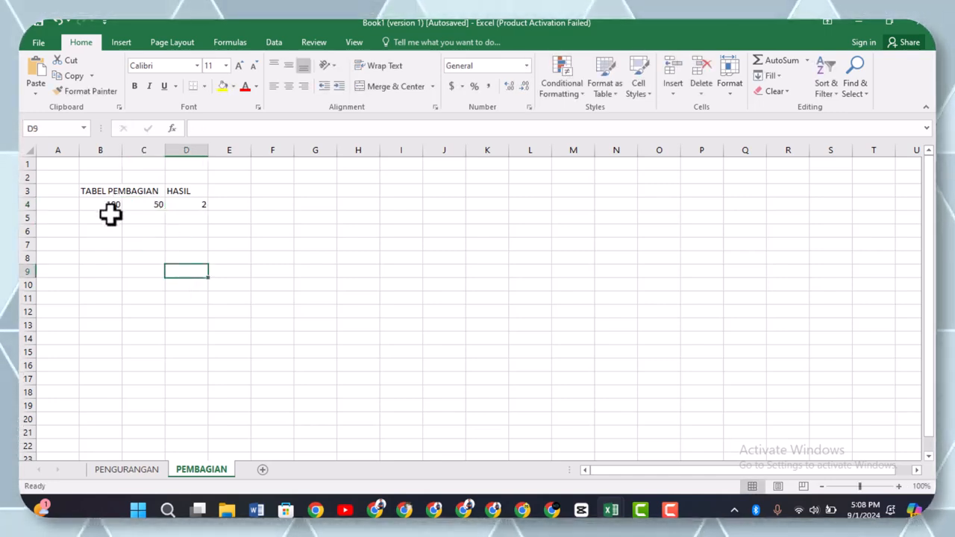
Enter the dividends 50, 30, 40, 20, 15, 16 and 80 in cells B5 through B11.
left_click(102, 218)
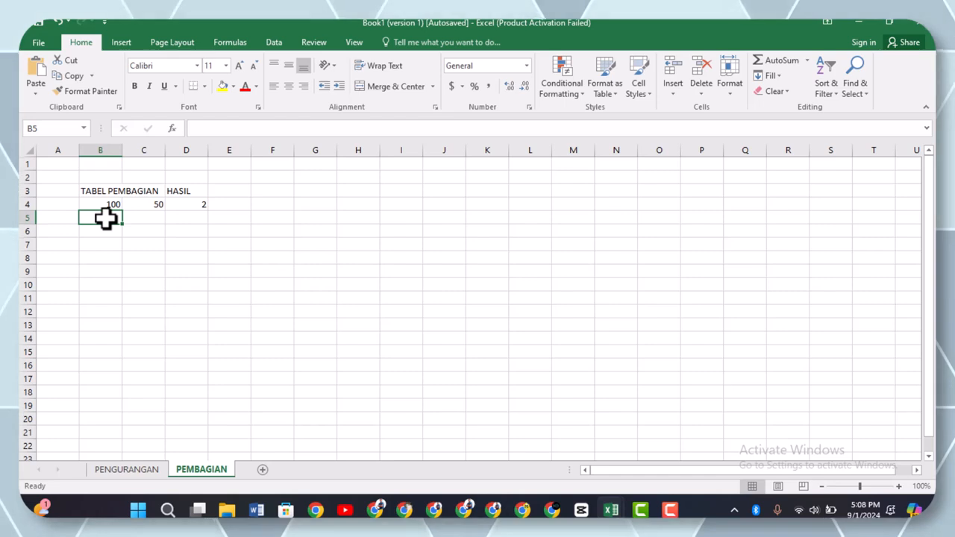
type("50")
key("Return")
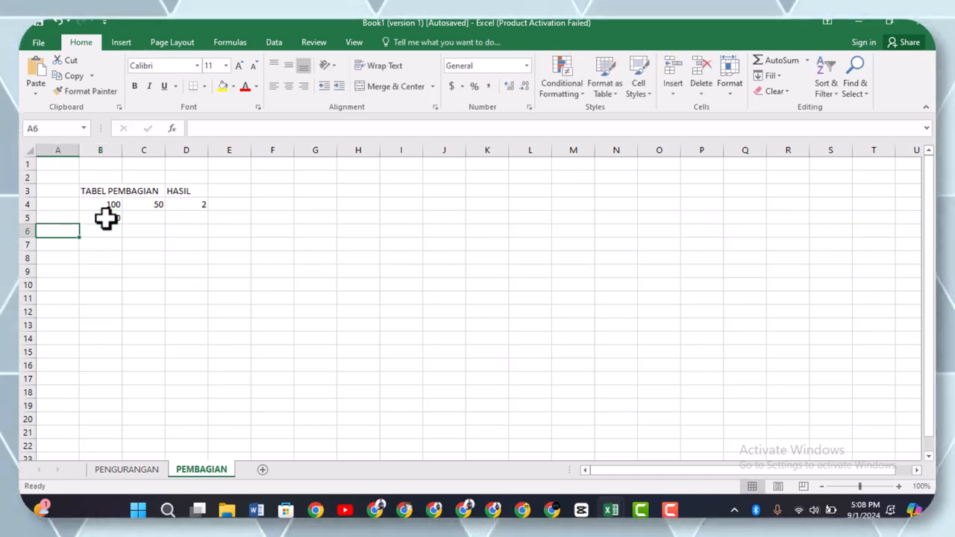
type("30")
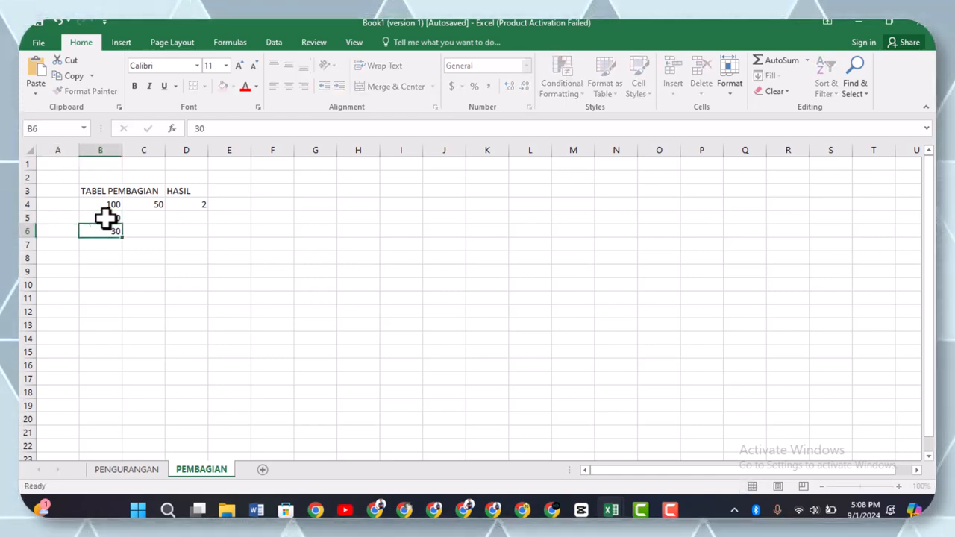
key("Return")
type("40")
key("Return")
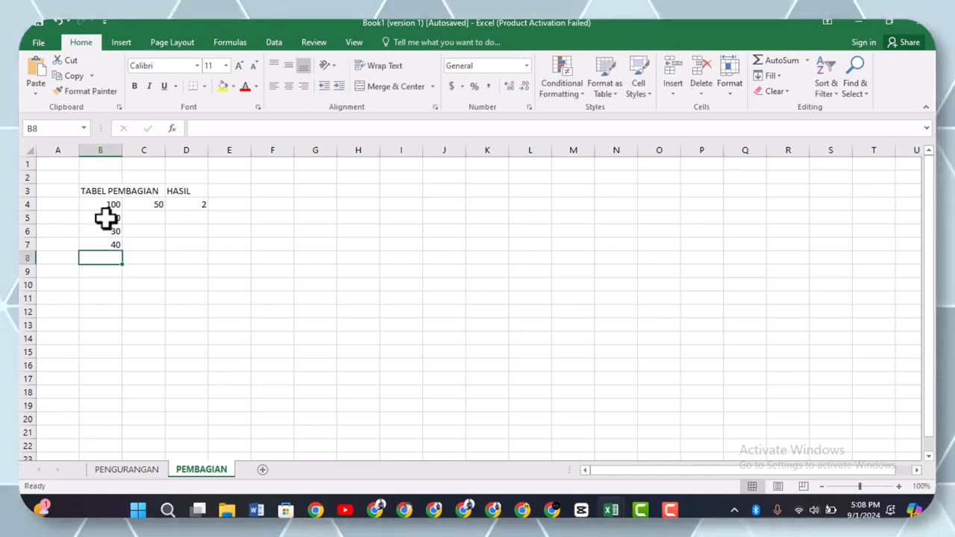
type("20")
key("Return")
type("1")
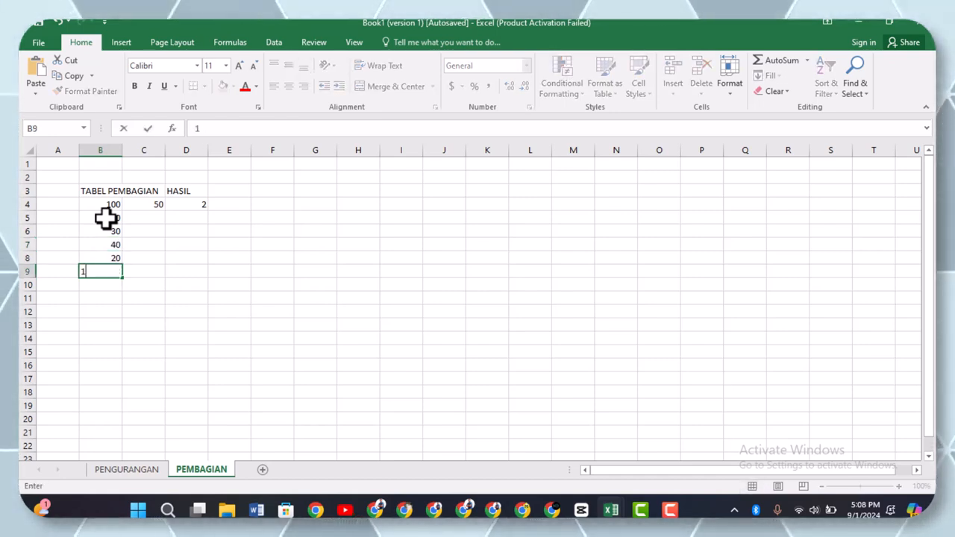
type("5")
key("Return")
type("16")
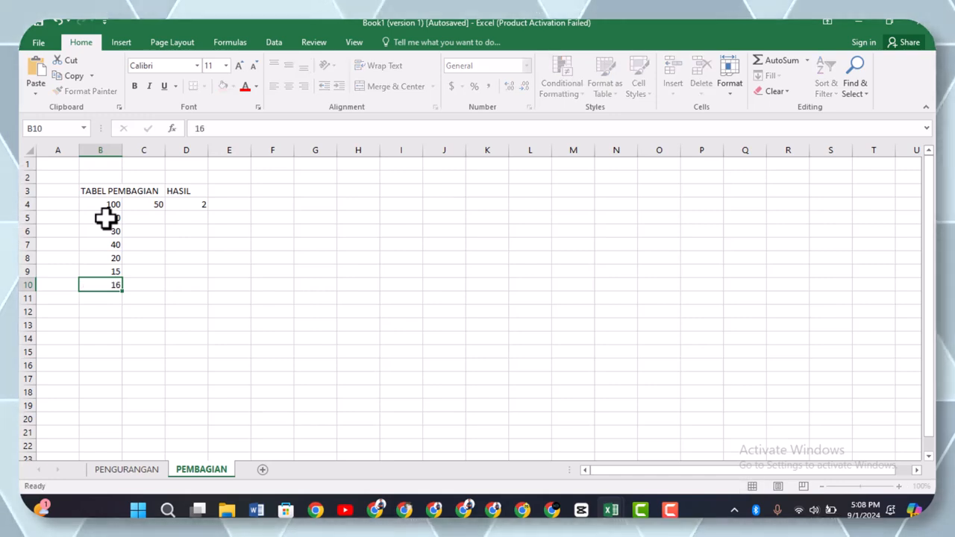
key("Return")
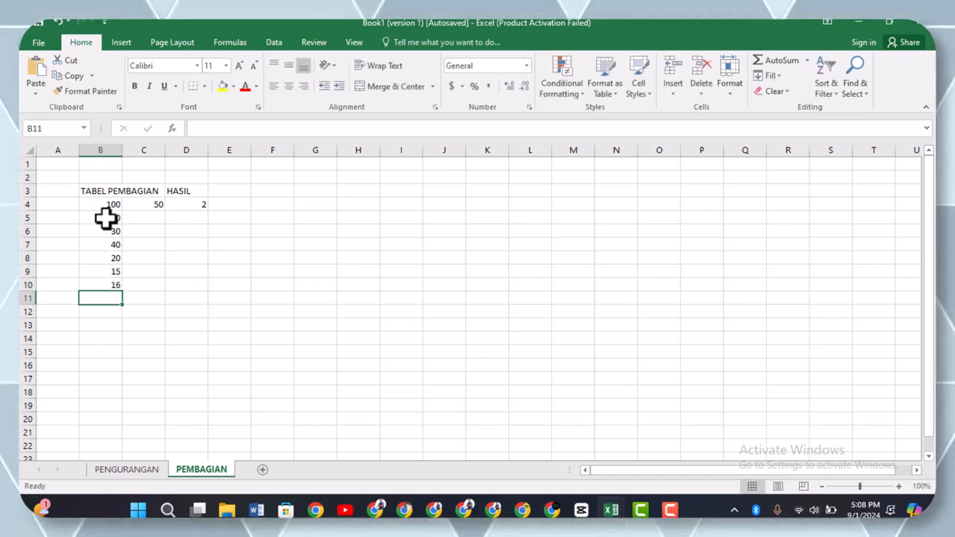
type("80")
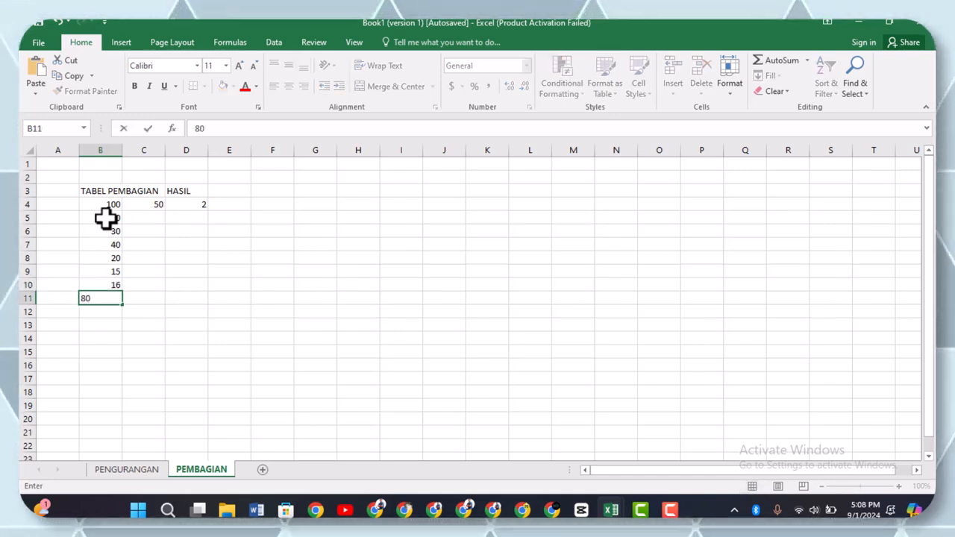
left_click(228, 244)
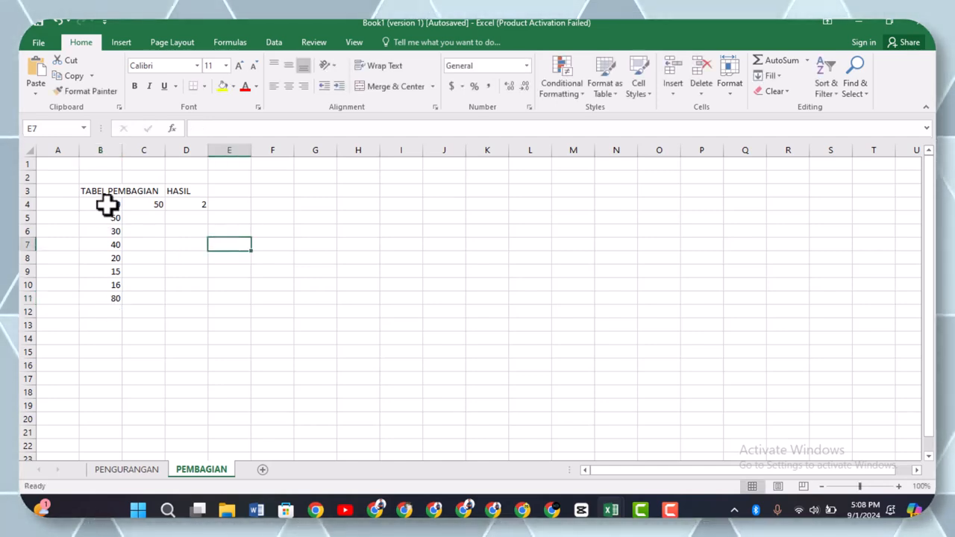
Enter the divisors 2, 15, 5, 4, 5, 4 and 40 in cells C5 through C11.
left_click(151, 217)
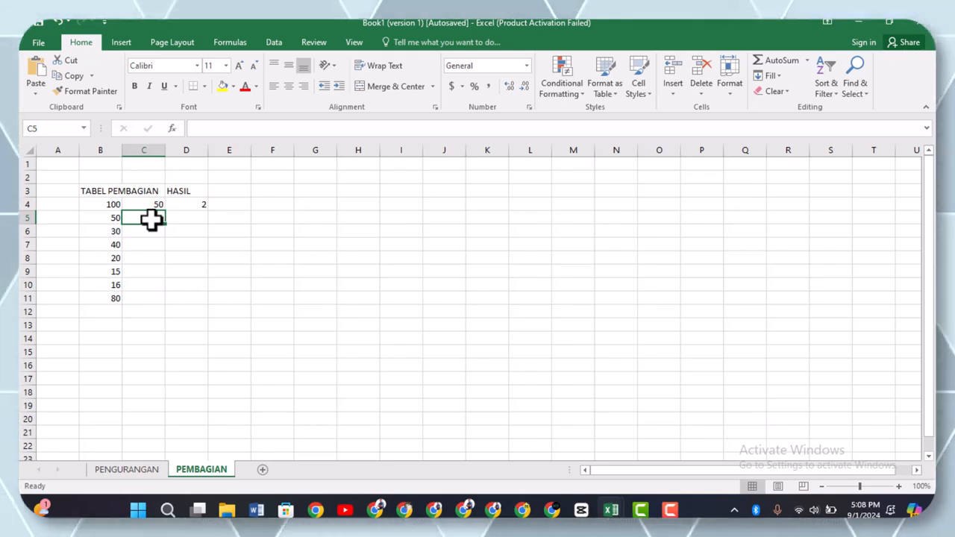
type("2")
key("Return")
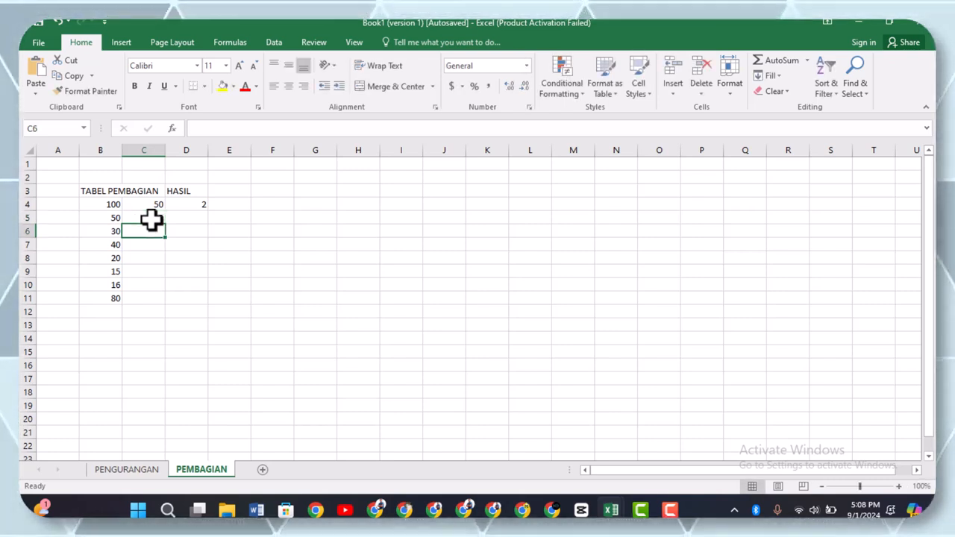
type("15")
key("Return")
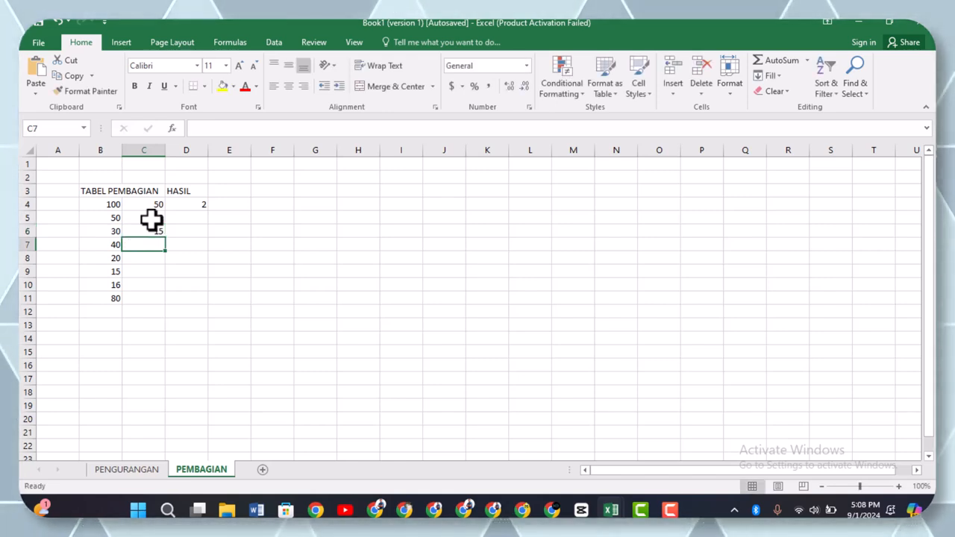
type("5")
key("Return")
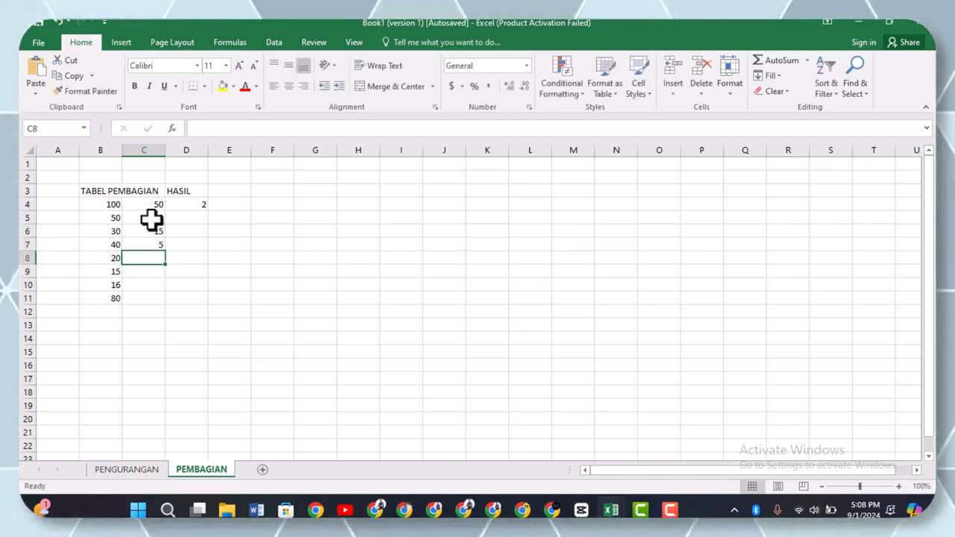
type("4")
key("Return")
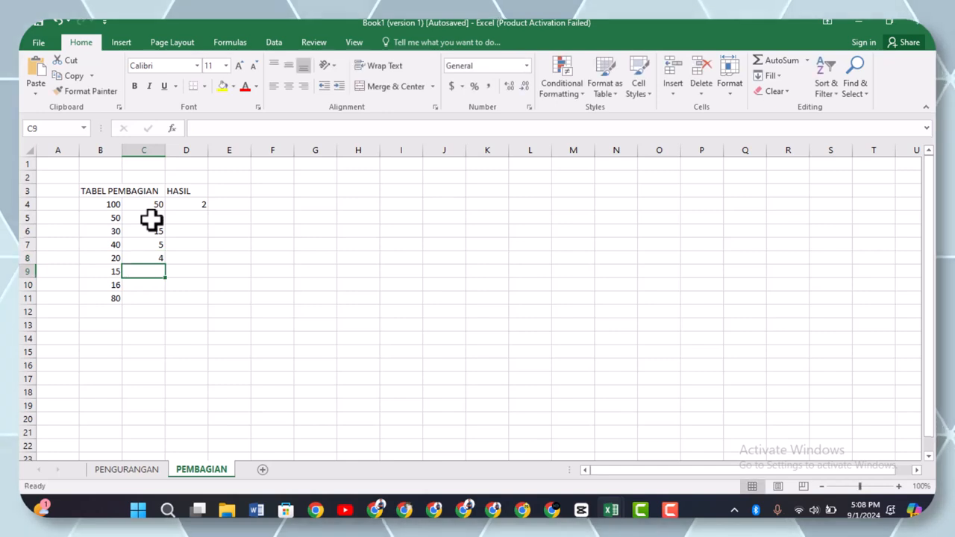
type("5")
key("Return")
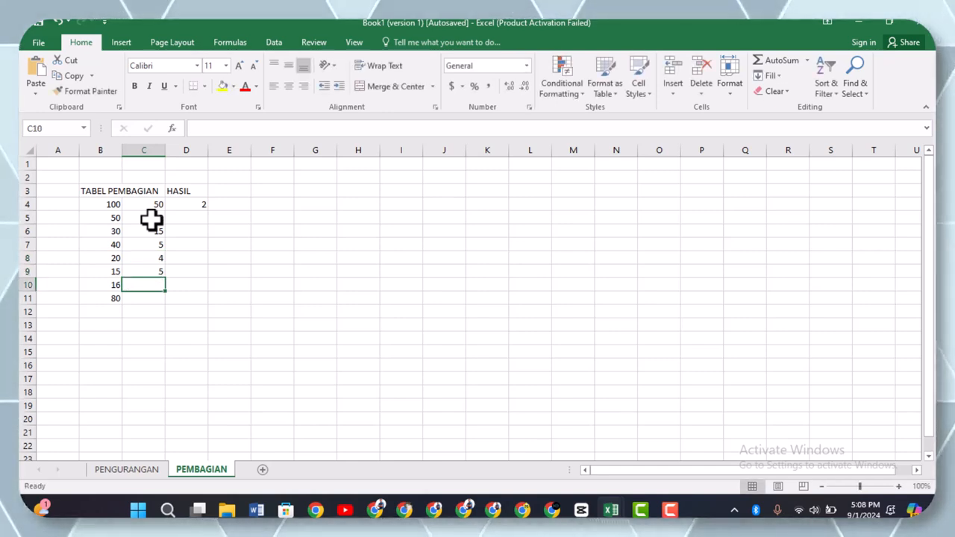
type("4")
key("Return")
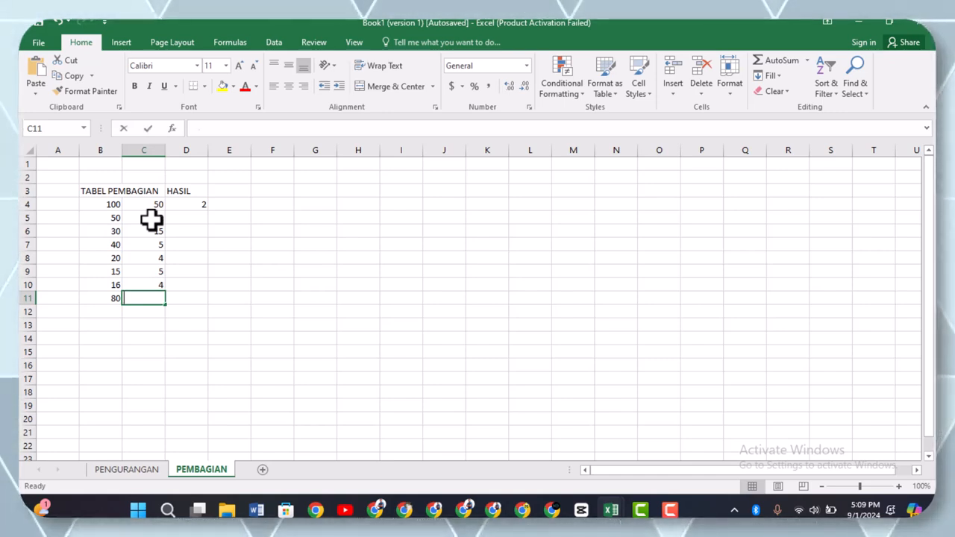
type("40")
left_click(168, 216)
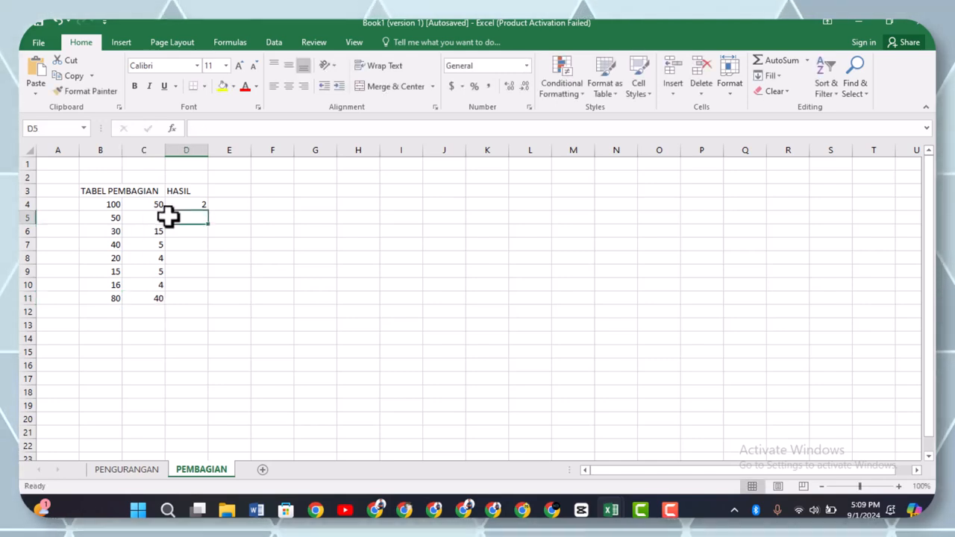
Fill the division formula from cell D4 down to D11 and check the formulas in the first HASIL cells.
left_click(160, 284)
left_click(115, 217)
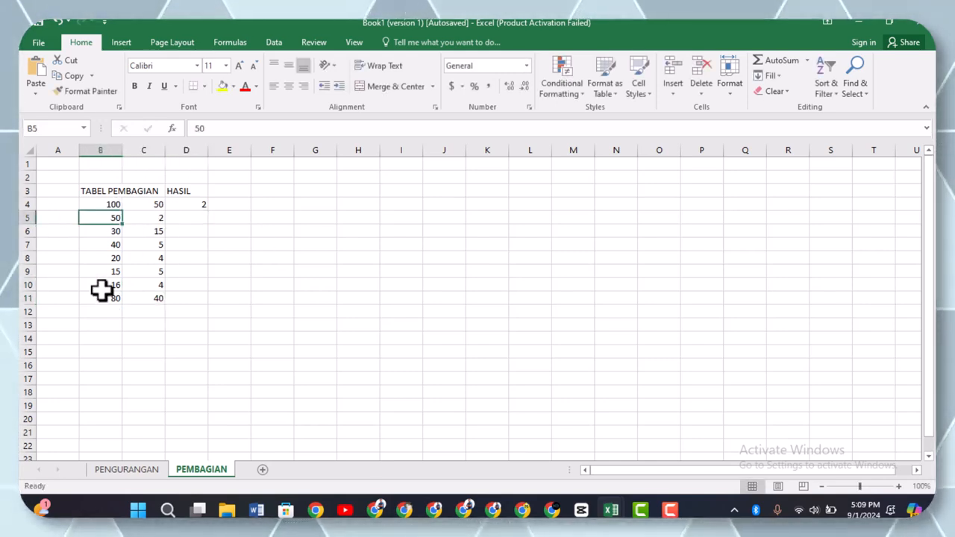
left_click(150, 256)
left_click(197, 207)
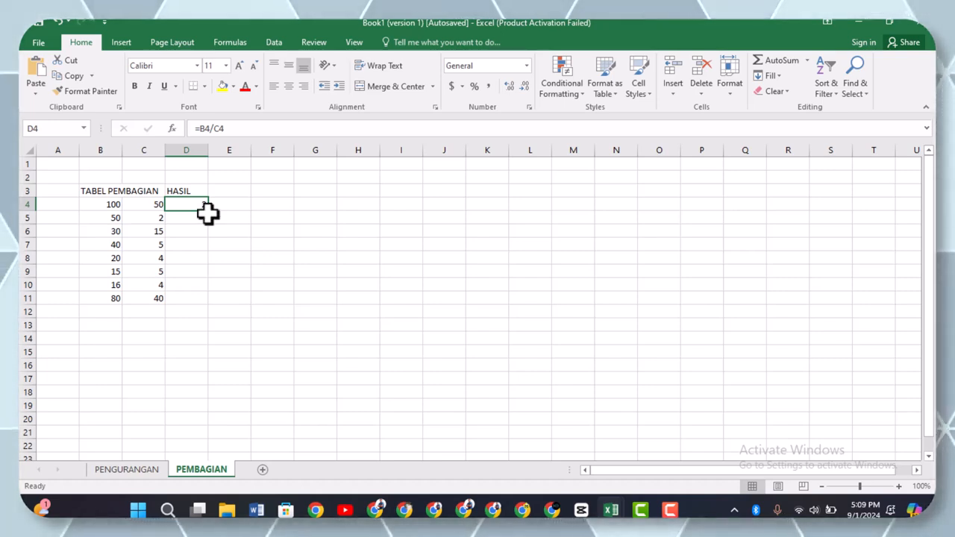
left_click_drag(210, 214, 197, 303)
left_click(287, 259)
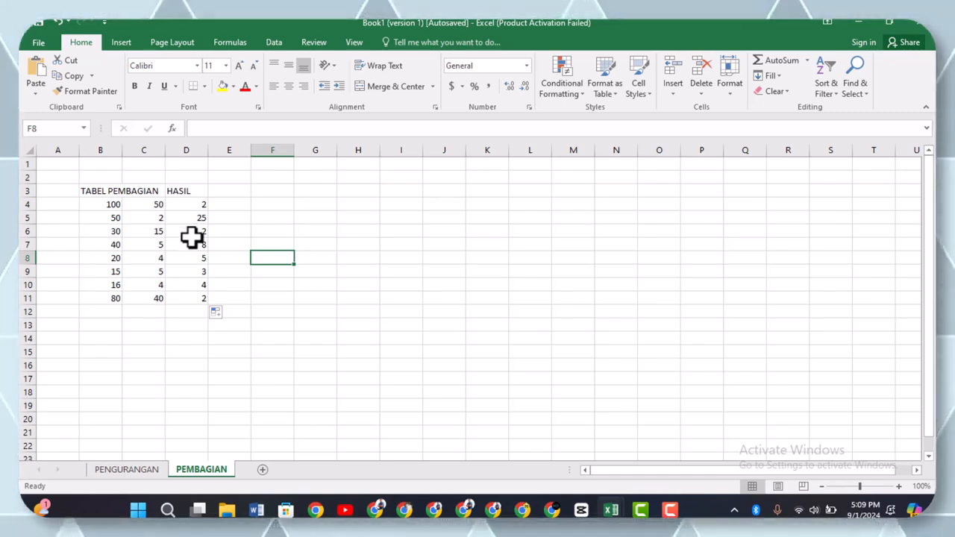
left_click(197, 202)
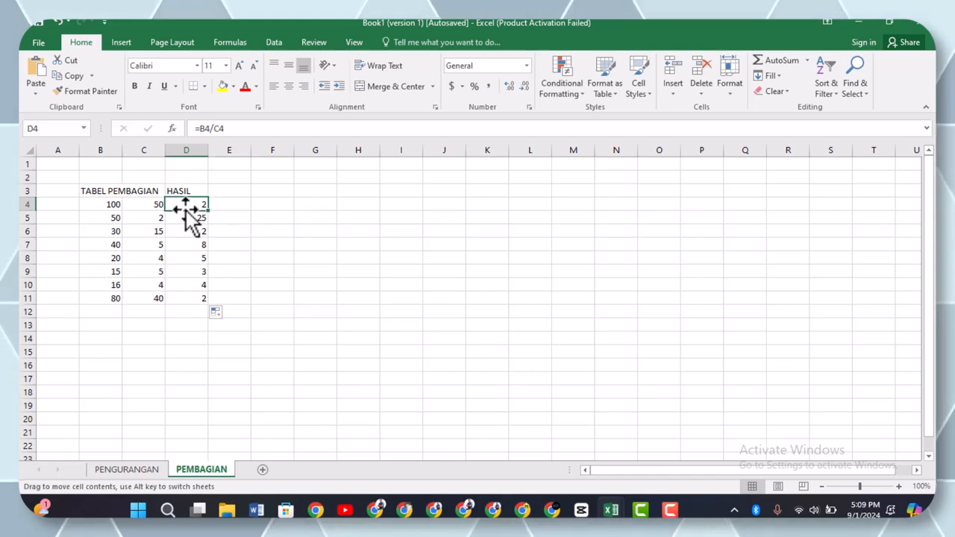
left_click(186, 217)
left_click(195, 231)
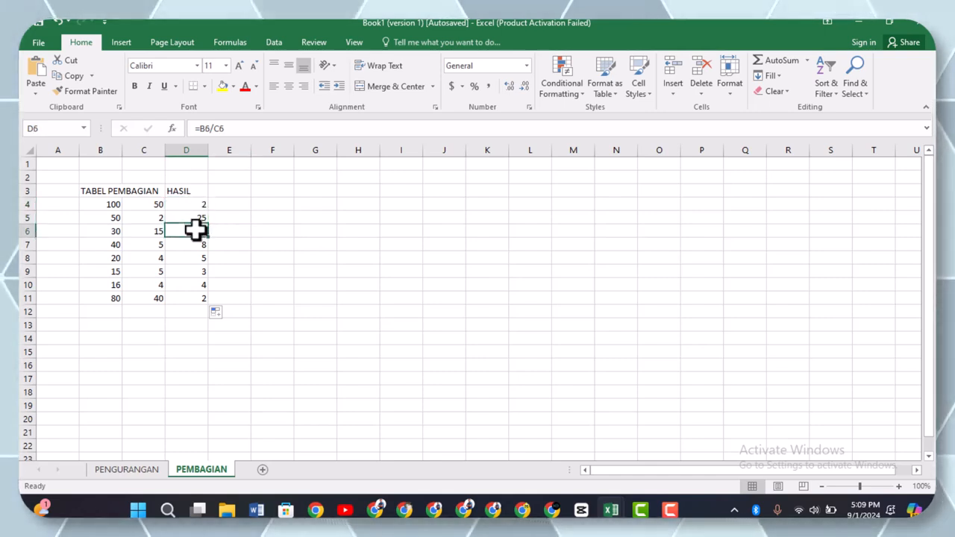
left_click(212, 270)
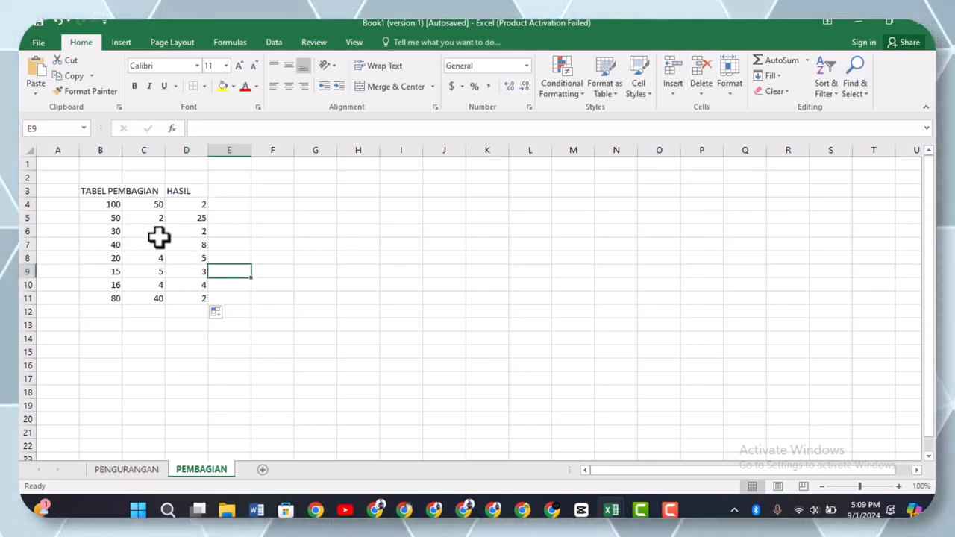
Apply All Borders to the table range B3:D11 and center its contents horizontally.
left_click(92, 193)
left_click(94, 216)
left_click(92, 204)
left_click_drag(92, 204, 170, 284)
left_click(173, 299)
left_click_drag(91, 195, 182, 298)
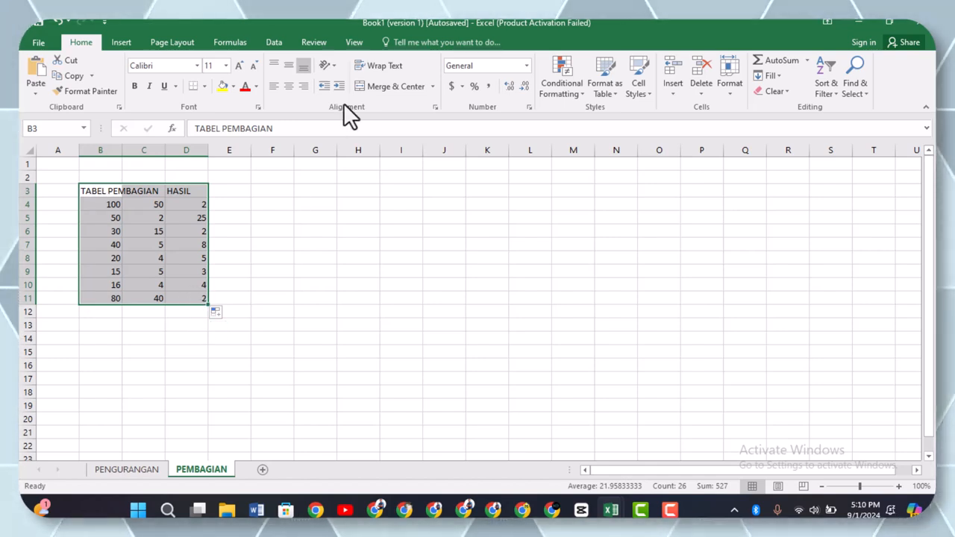
left_click(203, 86)
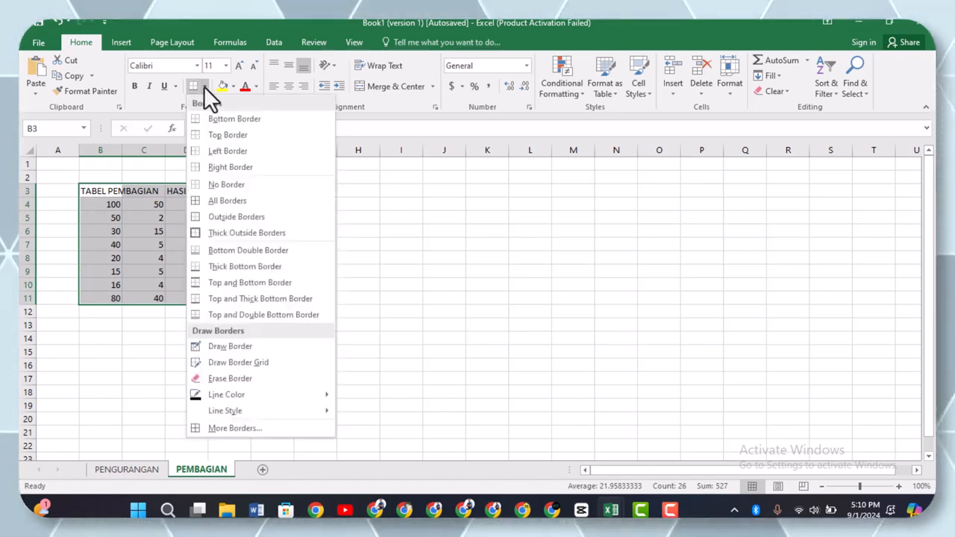
left_click(232, 201)
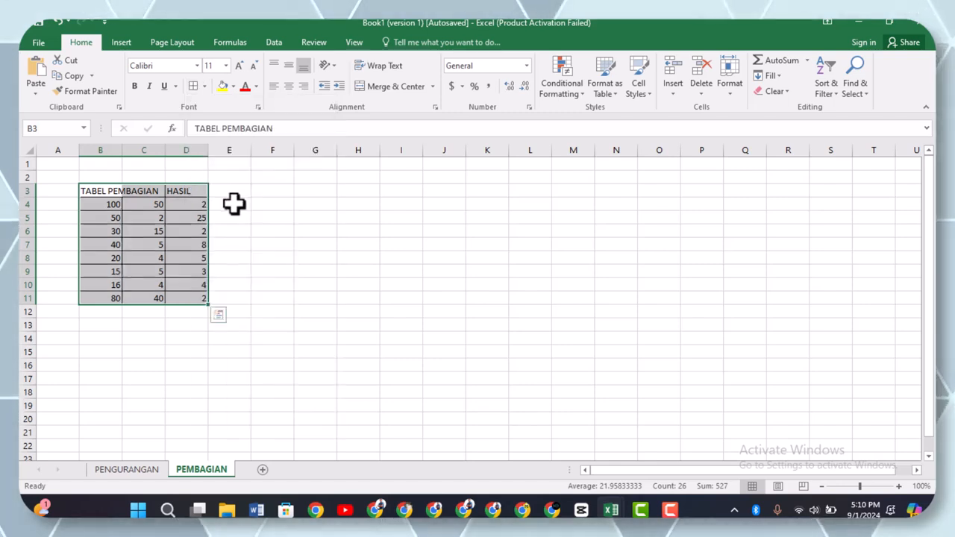
left_click(289, 90)
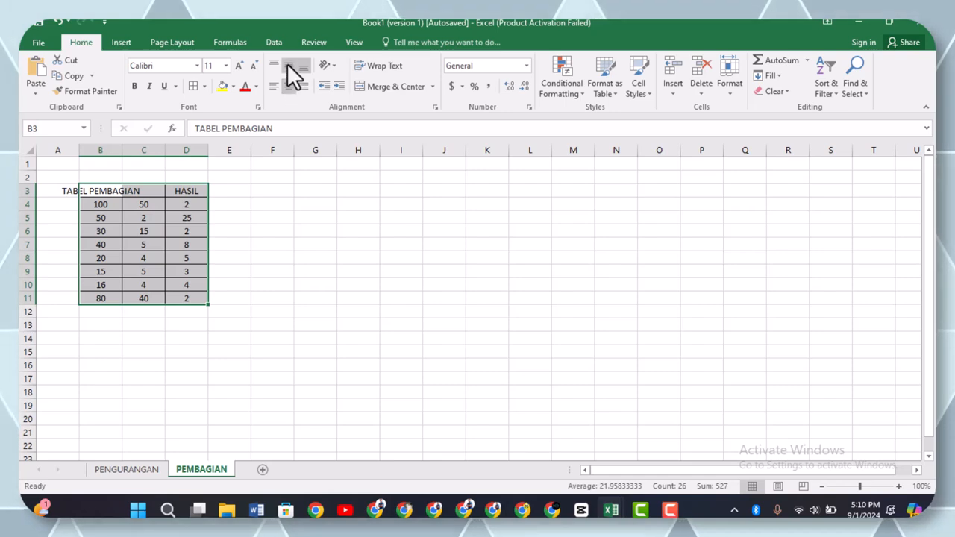
left_click(245, 229)
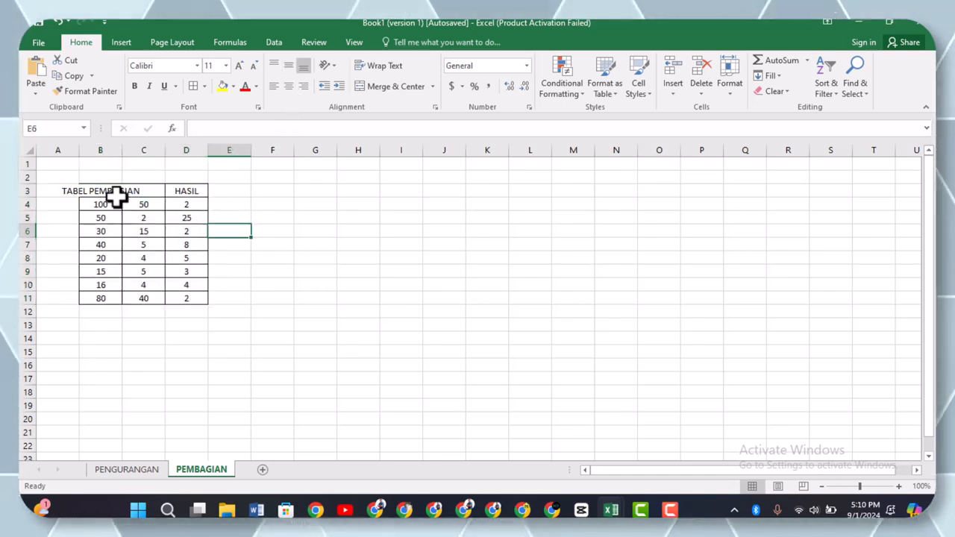
Merge and center the TABEL PEMBAGIAN heading across cells B3 and C3.
left_click(113, 191)
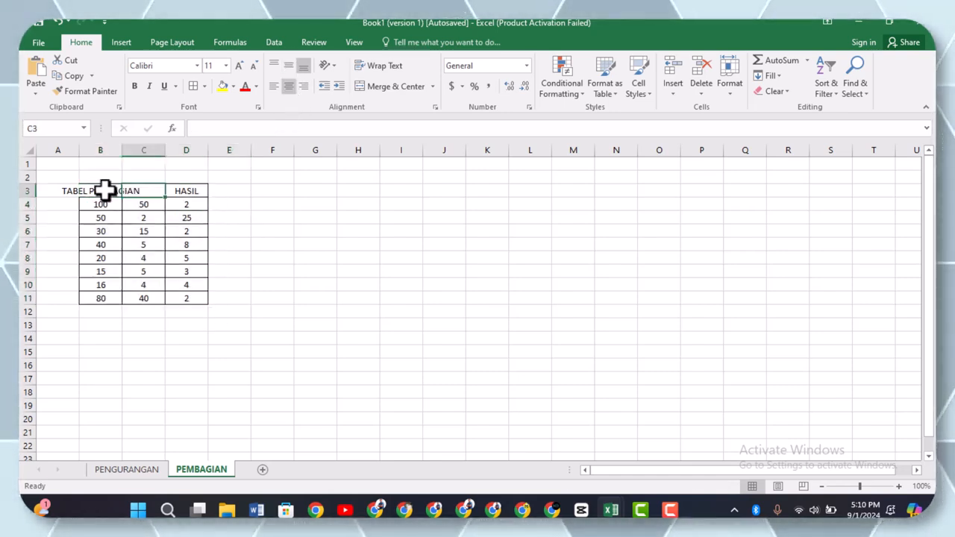
left_click(138, 191)
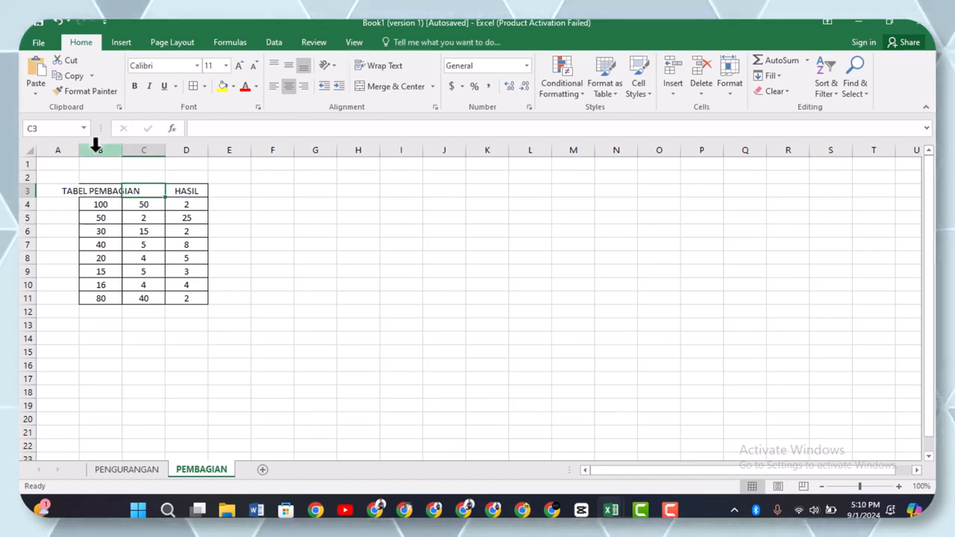
left_click(144, 218)
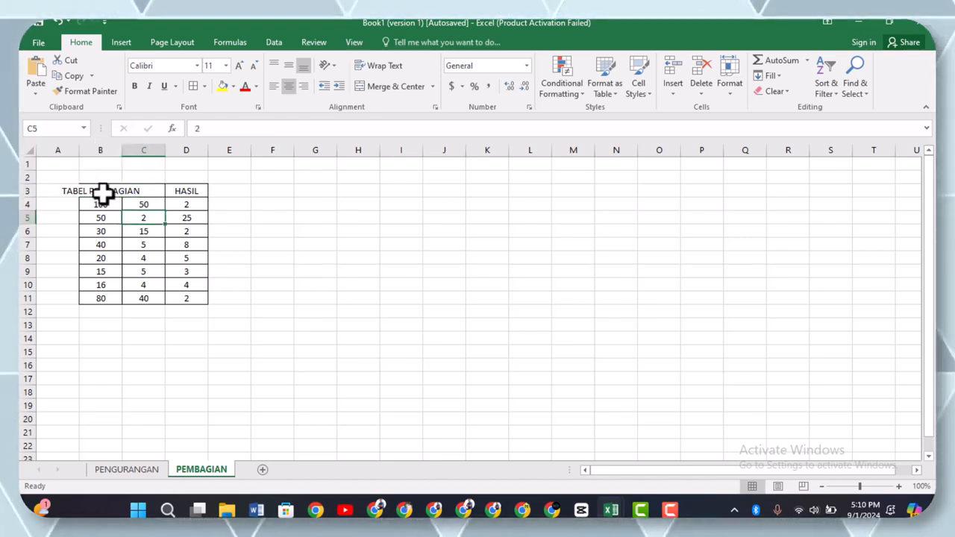
left_click_drag(97, 191, 142, 191)
left_click(92, 212)
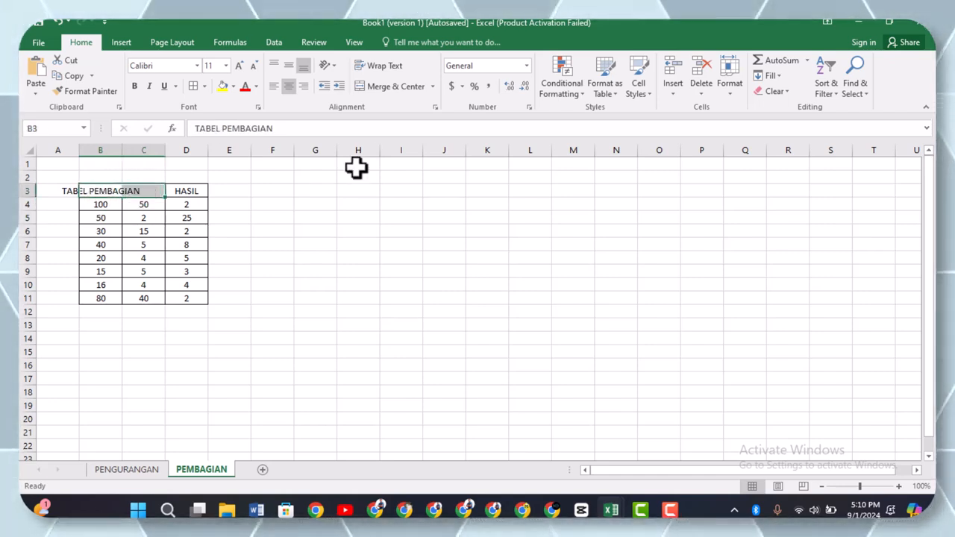
left_click(393, 88)
left_click(298, 209)
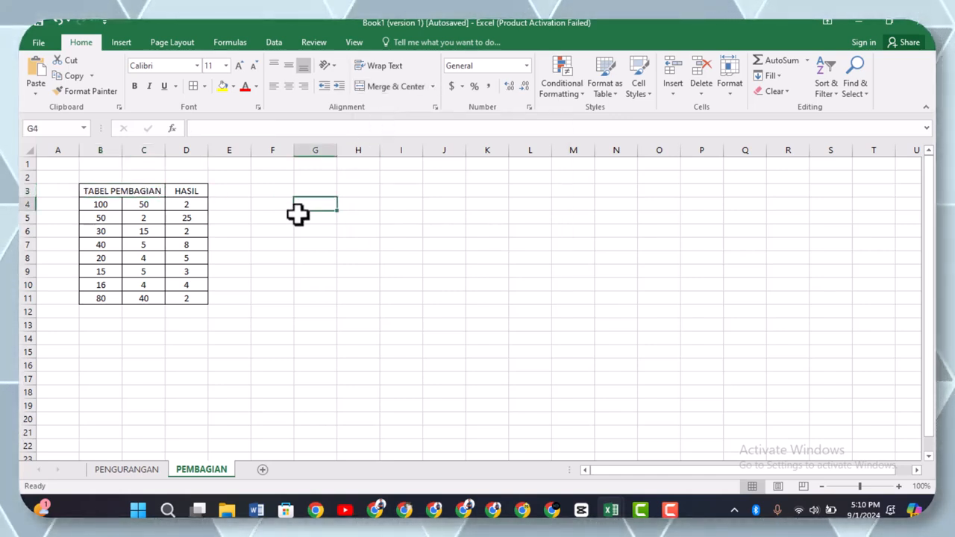